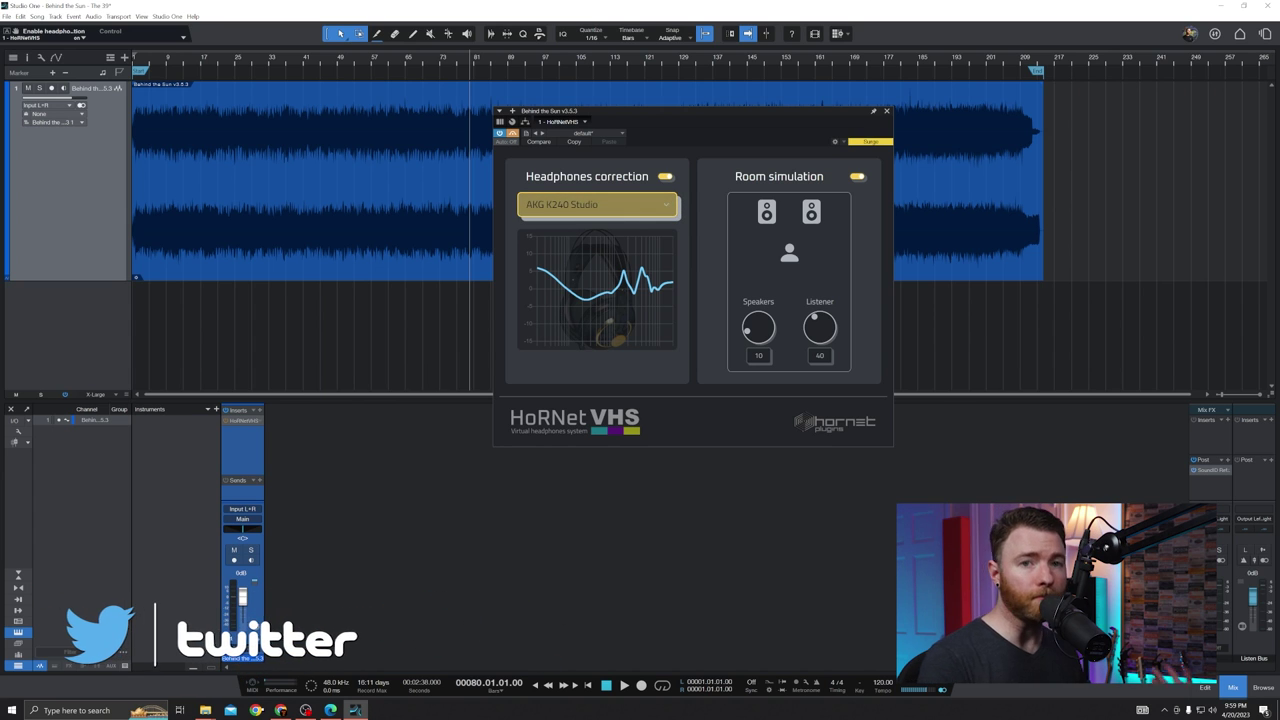
Step: Open the HoRNet VHS headphone chooser from the model field, showing brand None and model Flat
left_click(628, 211)
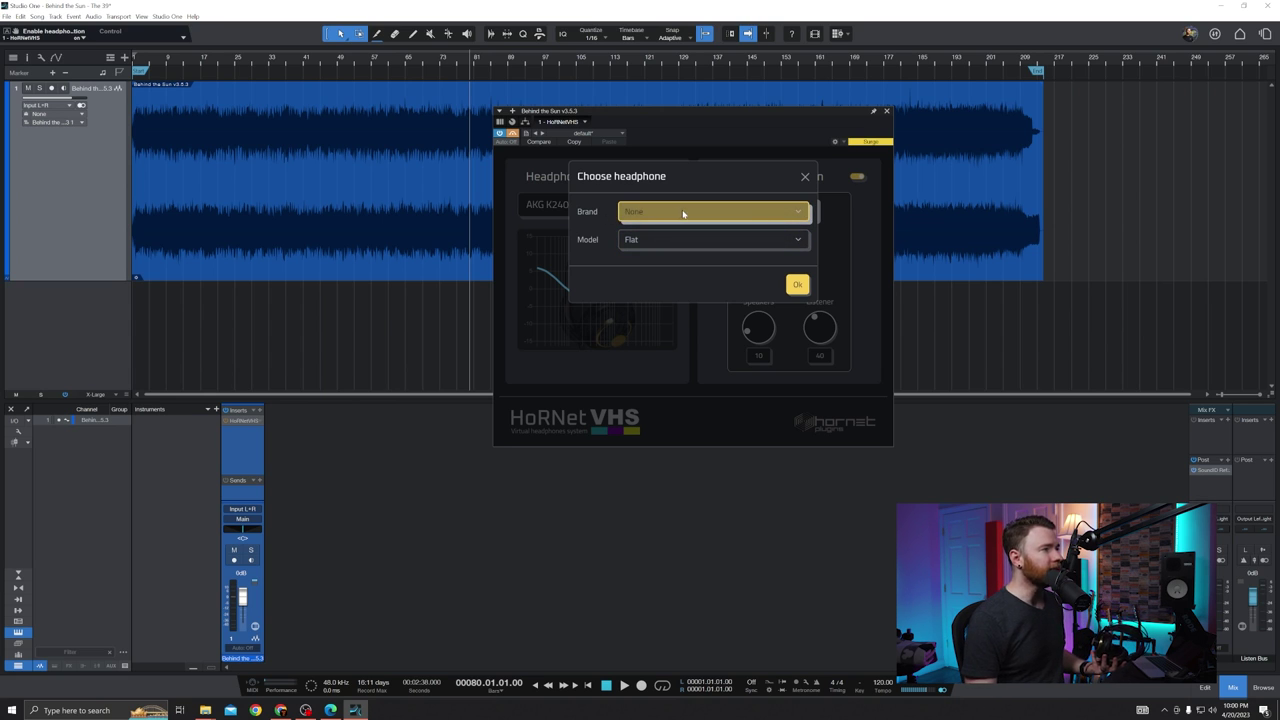
Step: Choose brand AKG and model K240 Studio in the headphone chooser, then confirm with Ok
left_click(683, 213)
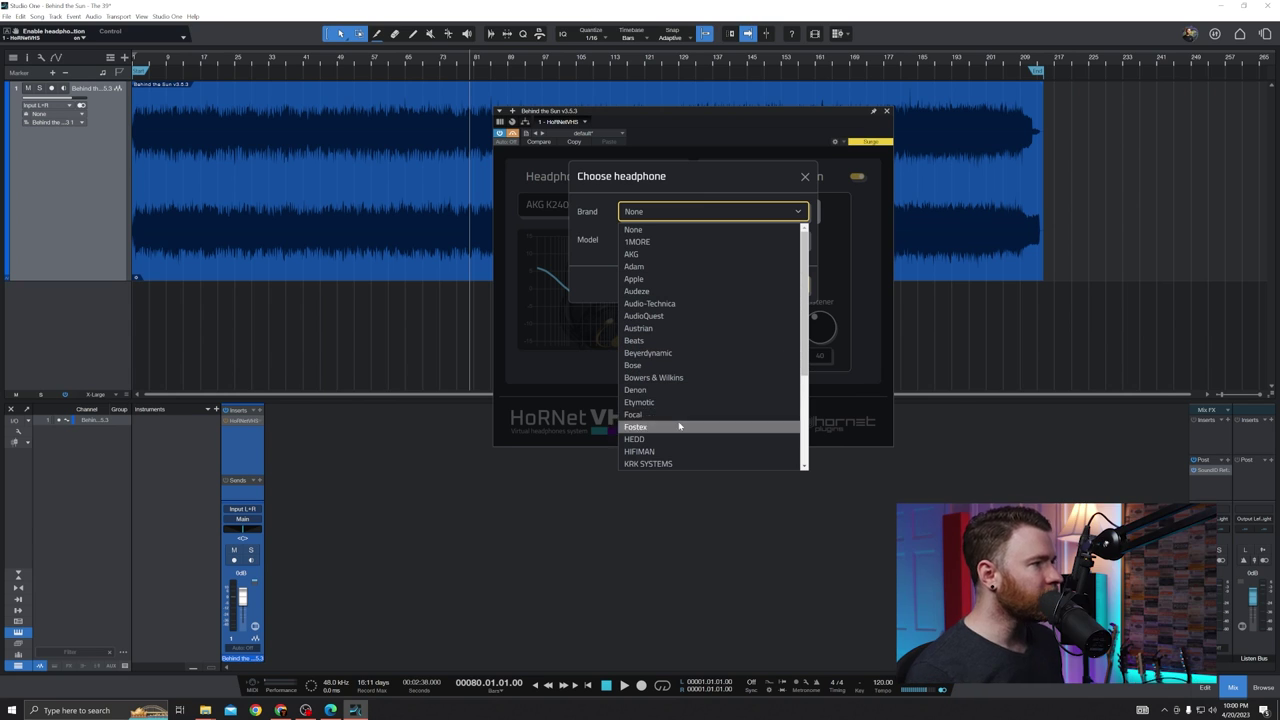
scroll(673, 442, "down", 2)
scroll(673, 442, "down", 2)
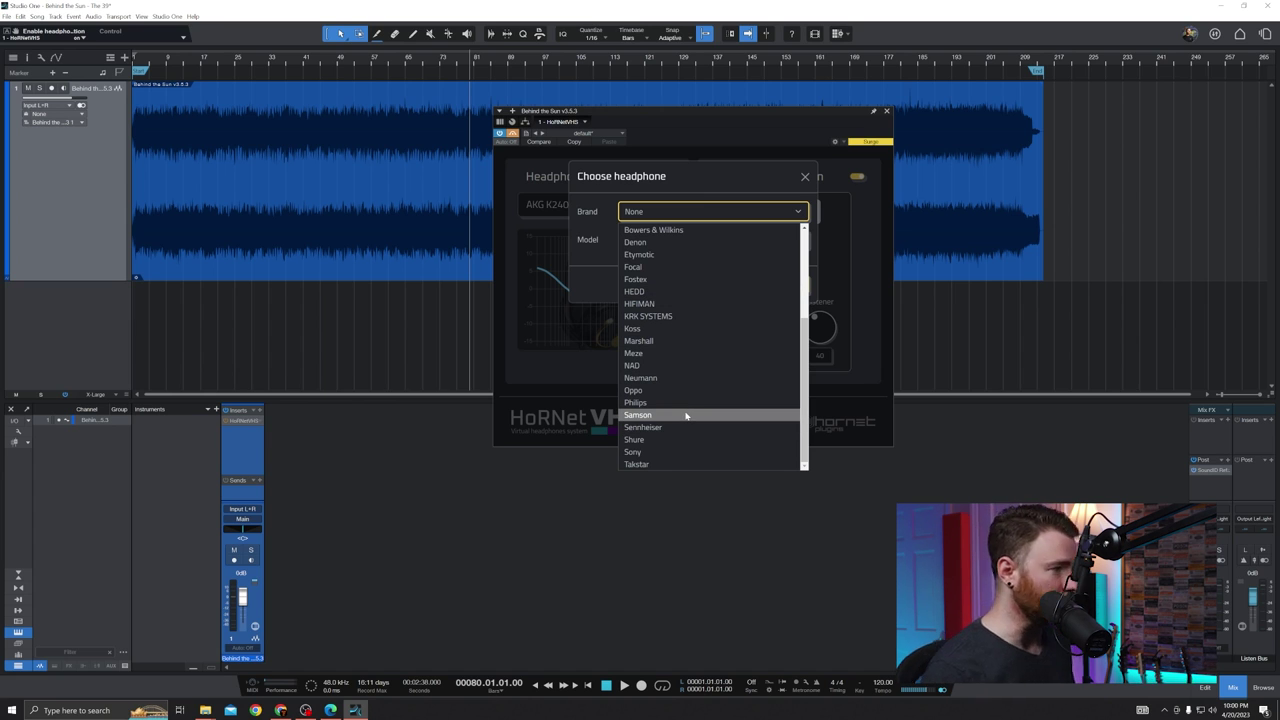
scroll(686, 415, "up", 4)
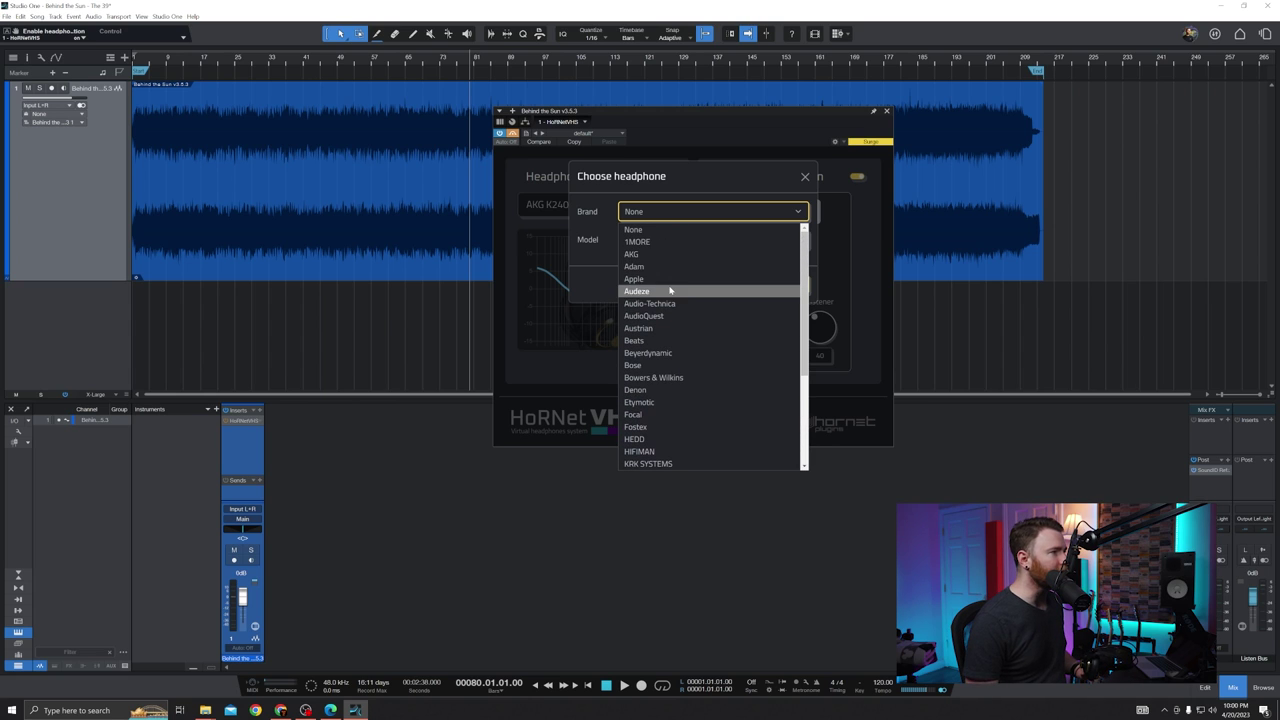
left_click(669, 255)
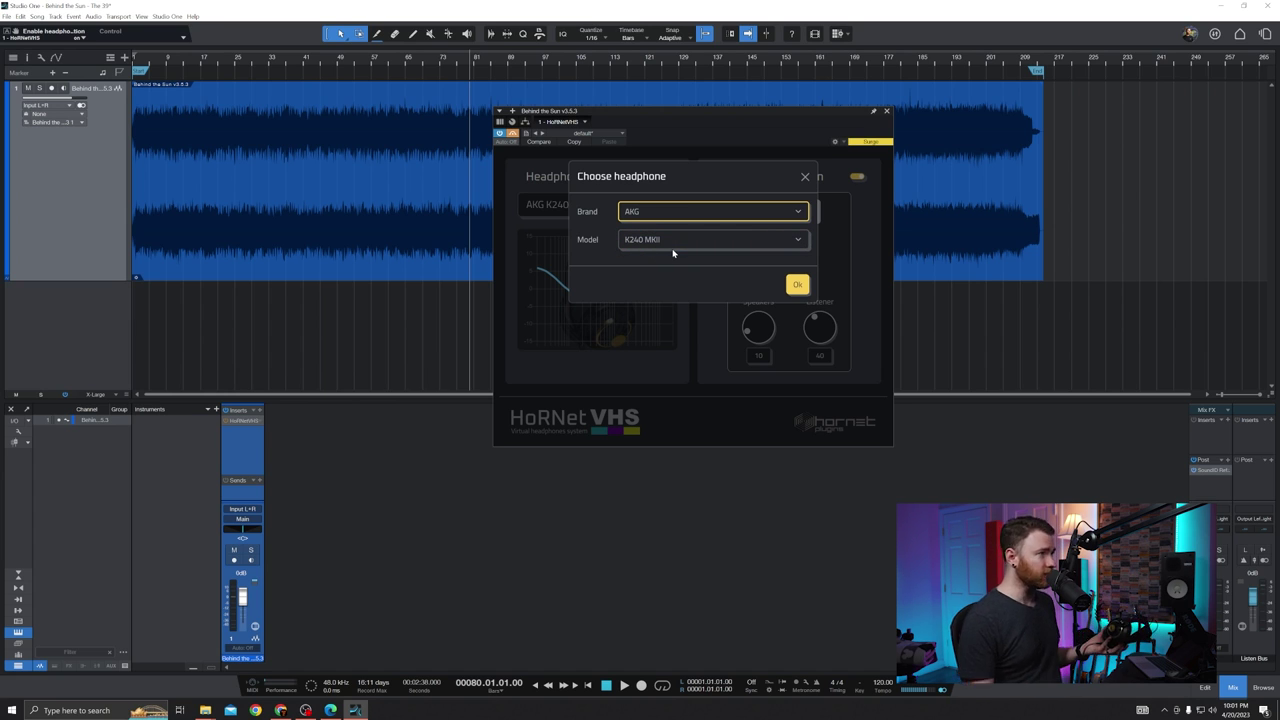
left_click(673, 245)
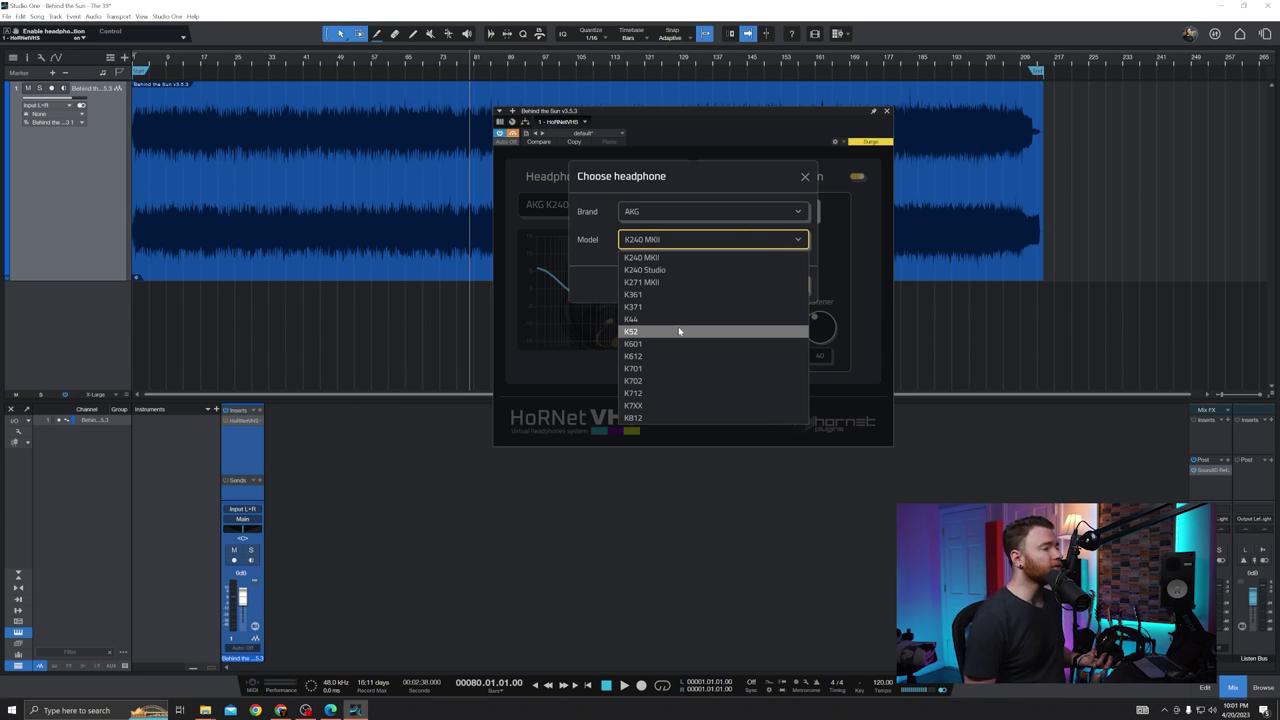
left_click(684, 270)
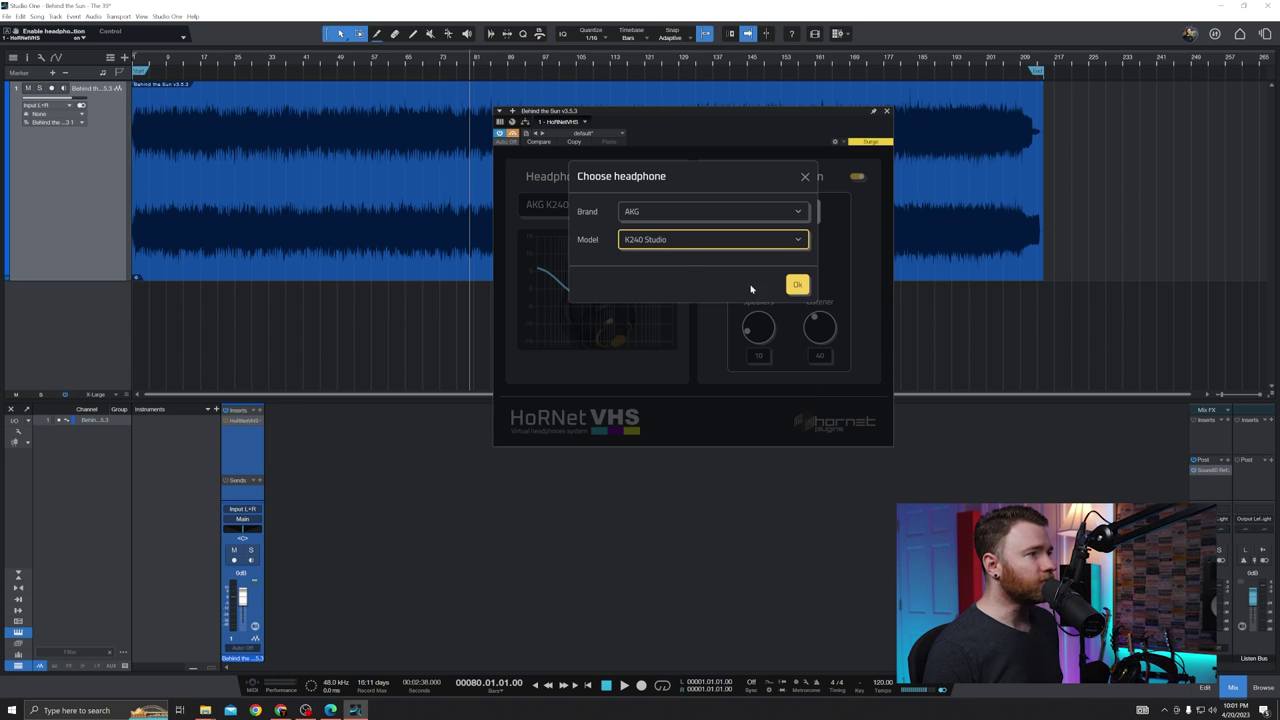
left_click(797, 285)
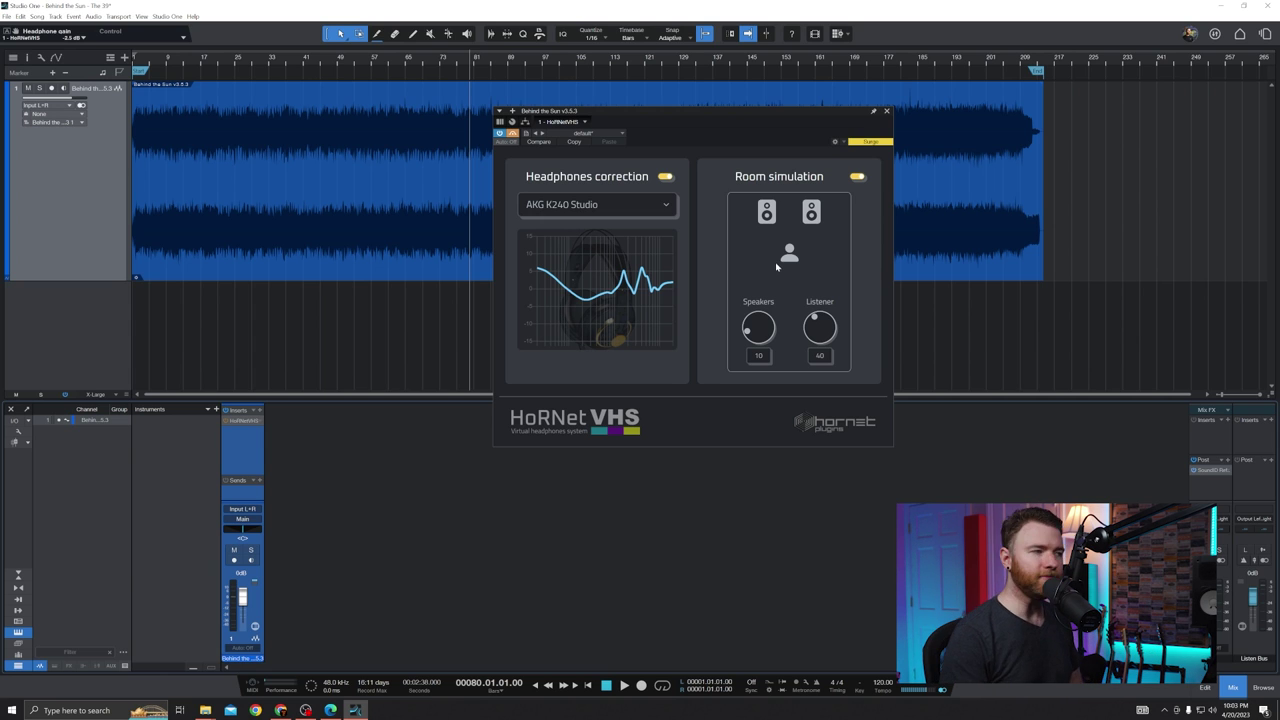
Step: During playback, sweep the Speakers knob between 0 and 44, then set Speakers and Listener to 0
left_click_drag(758, 327, 808, 278)
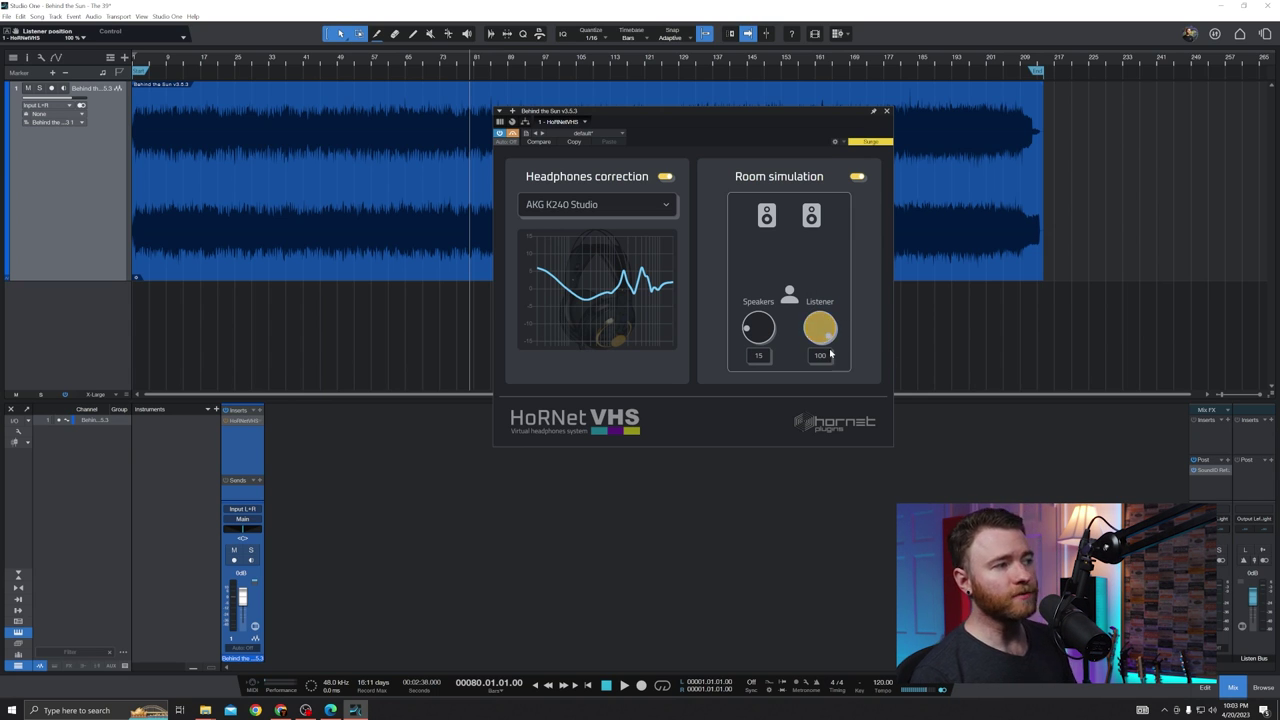
left_click_drag(760, 332, 770, 366)
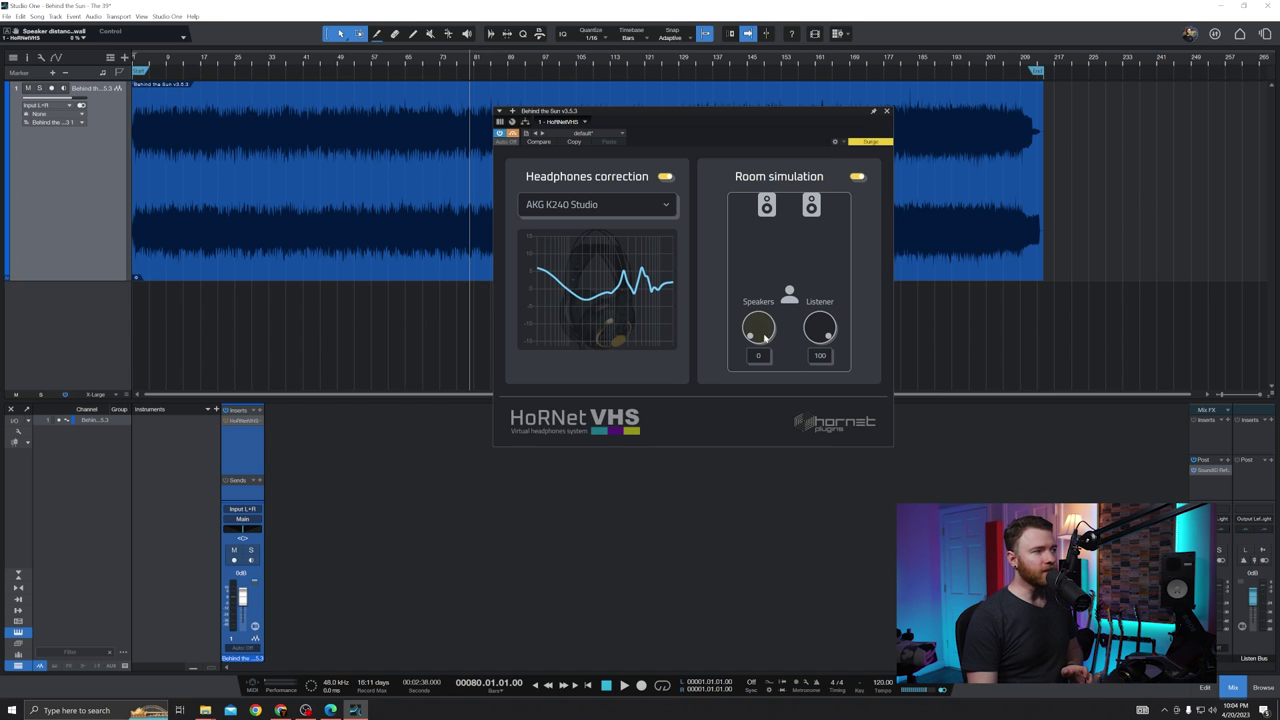
mouse_move(759, 338)
left_mouse_down()
mouse_move(772, 238)
mouse_move(772, 321)
mouse_move(820, 351)
mouse_move(817, 372)
mouse_move(767, 343)
mouse_move(774, 278)
mouse_move(762, 355)
mouse_move(759, 324)
left_mouse_up()
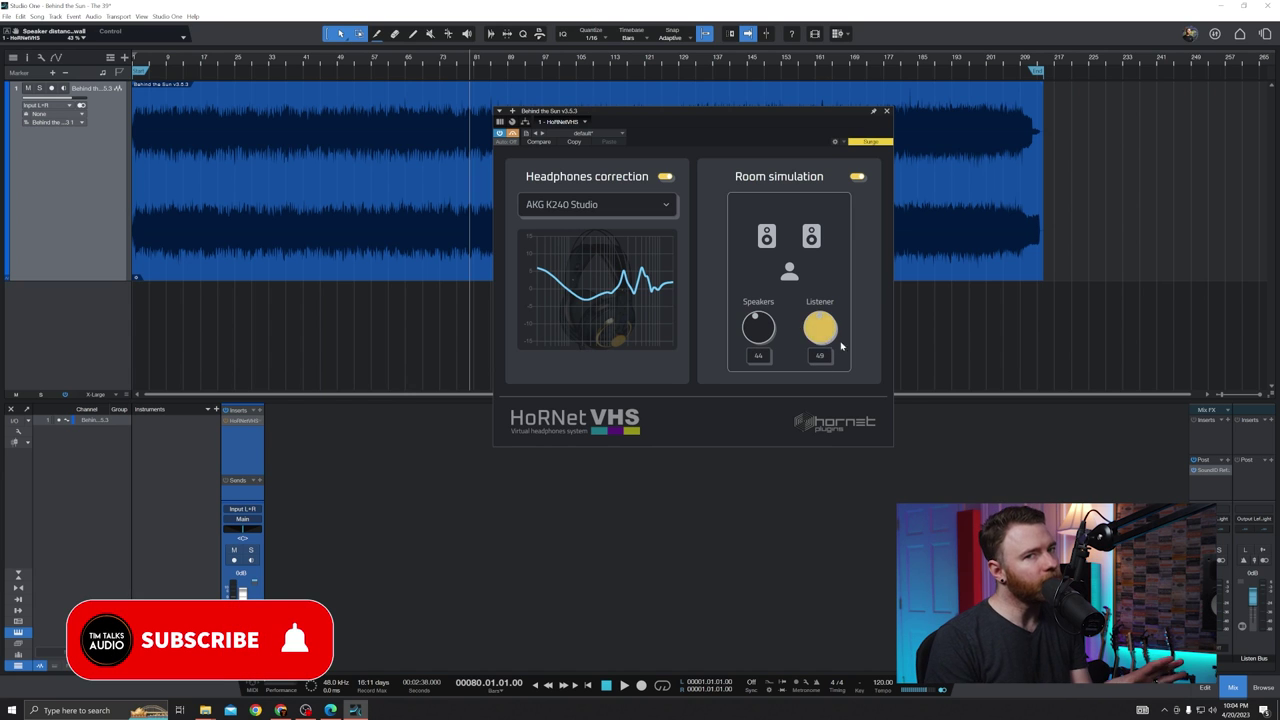
left_click_drag(758, 328, 754, 432)
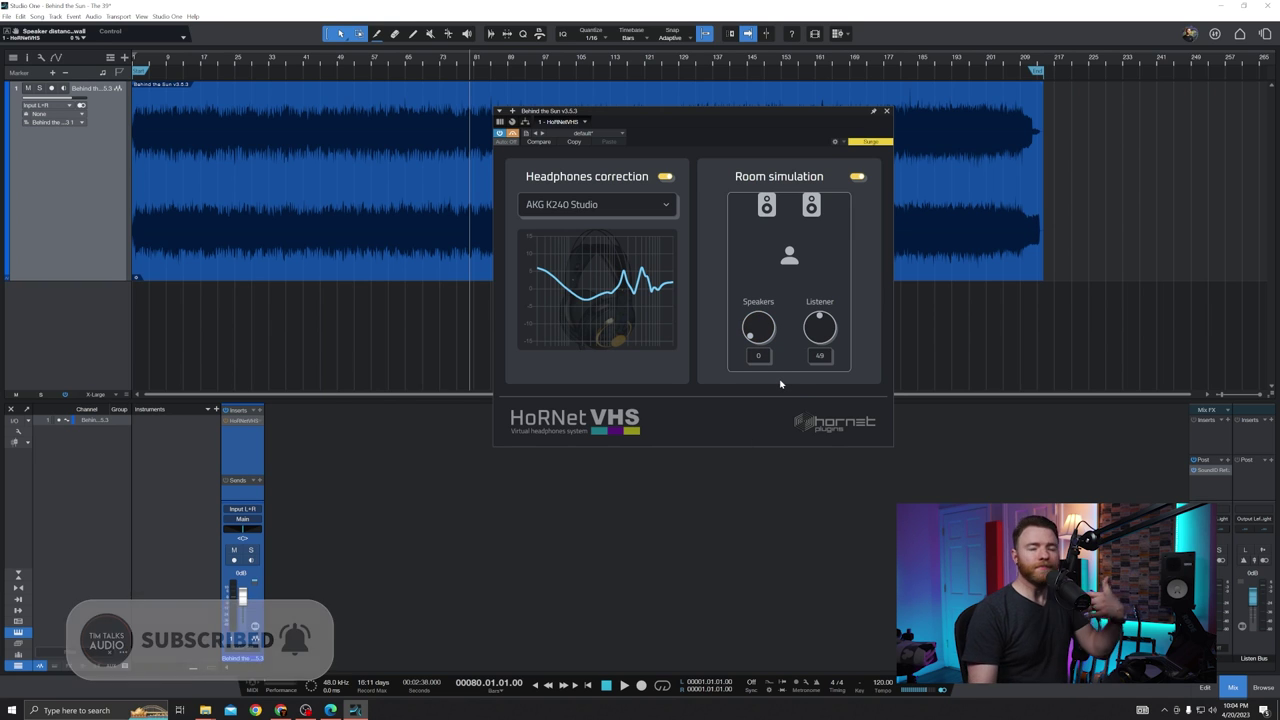
left_click_drag(831, 340, 847, 358)
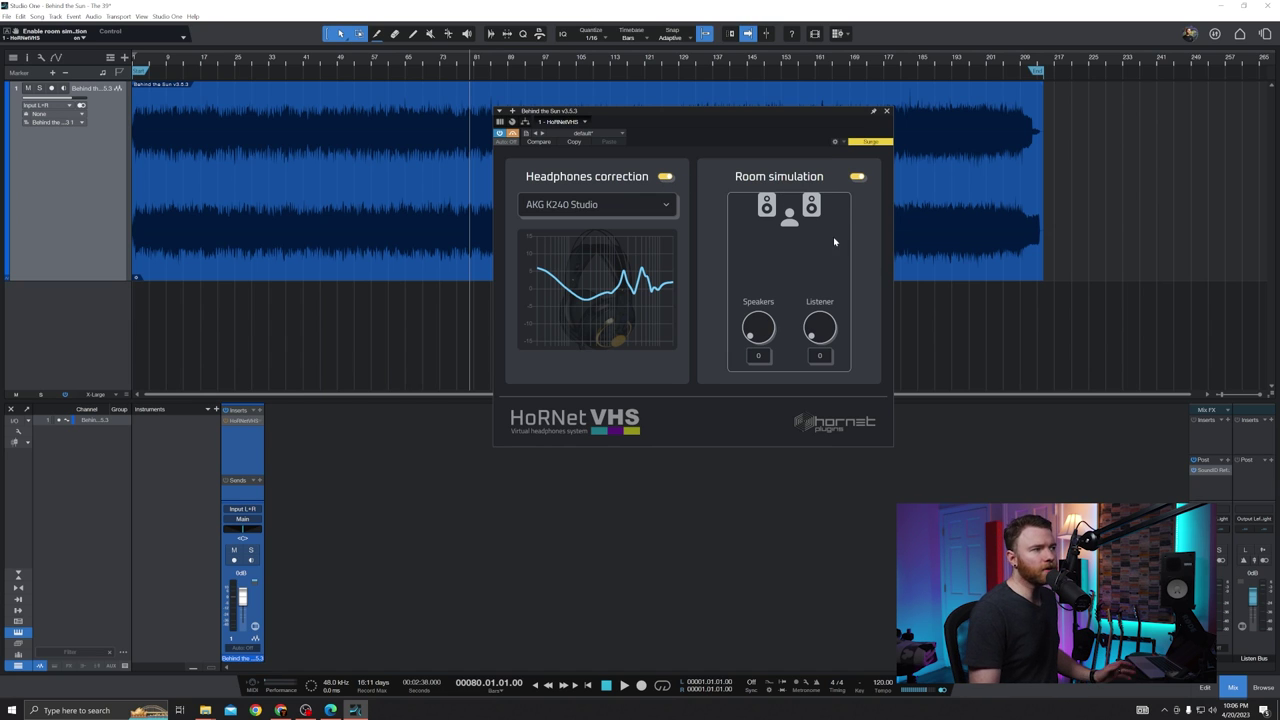
Step: Scroll up over the room simulation knobs to restore Speakers 10 and Listener 40
scroll(758, 328, "up", 1)
scroll(820, 328, "up", 4)
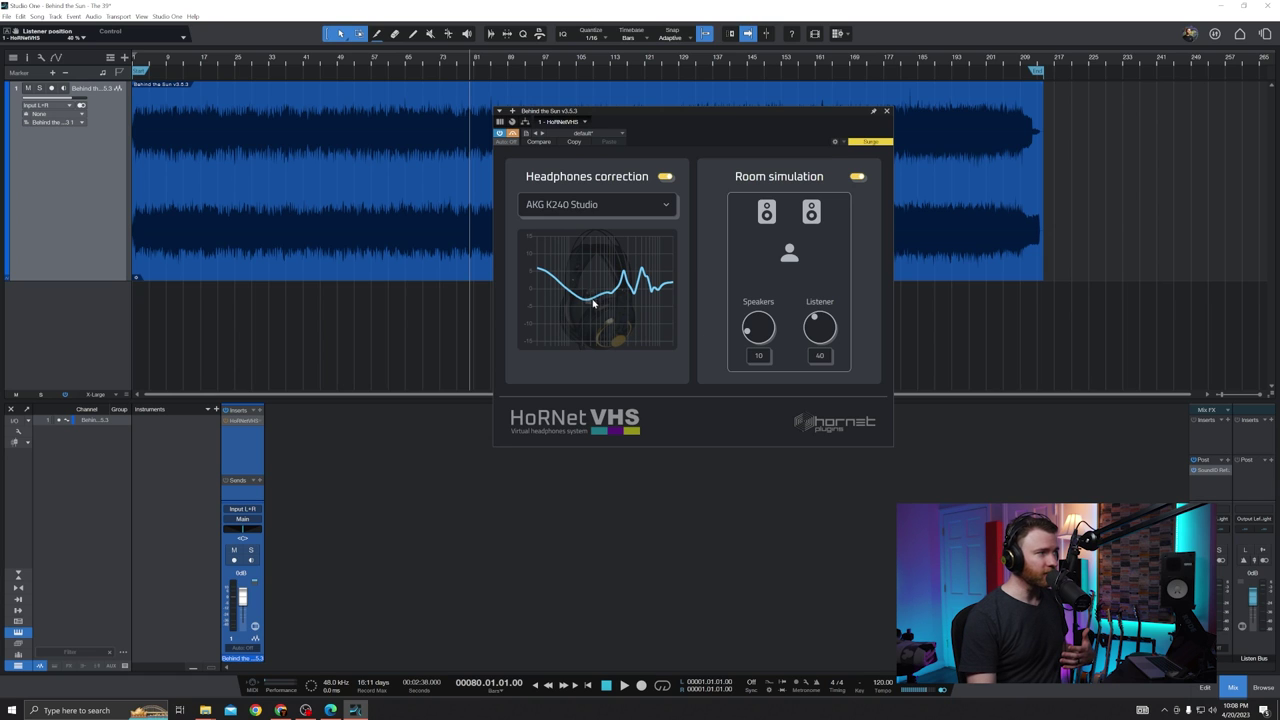
Step: Play the song, bypass HoRNet VHS for comparison, then stop back at bar 80
mouse_move(590, 300)
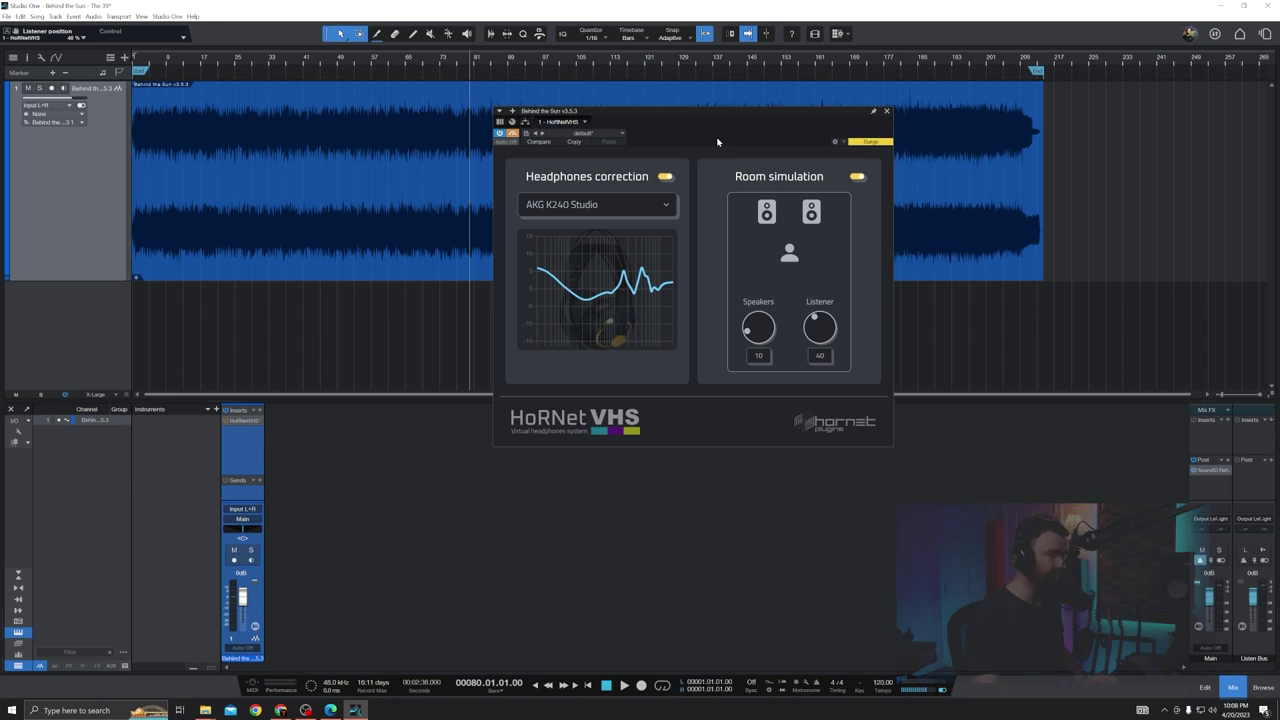
key("space")
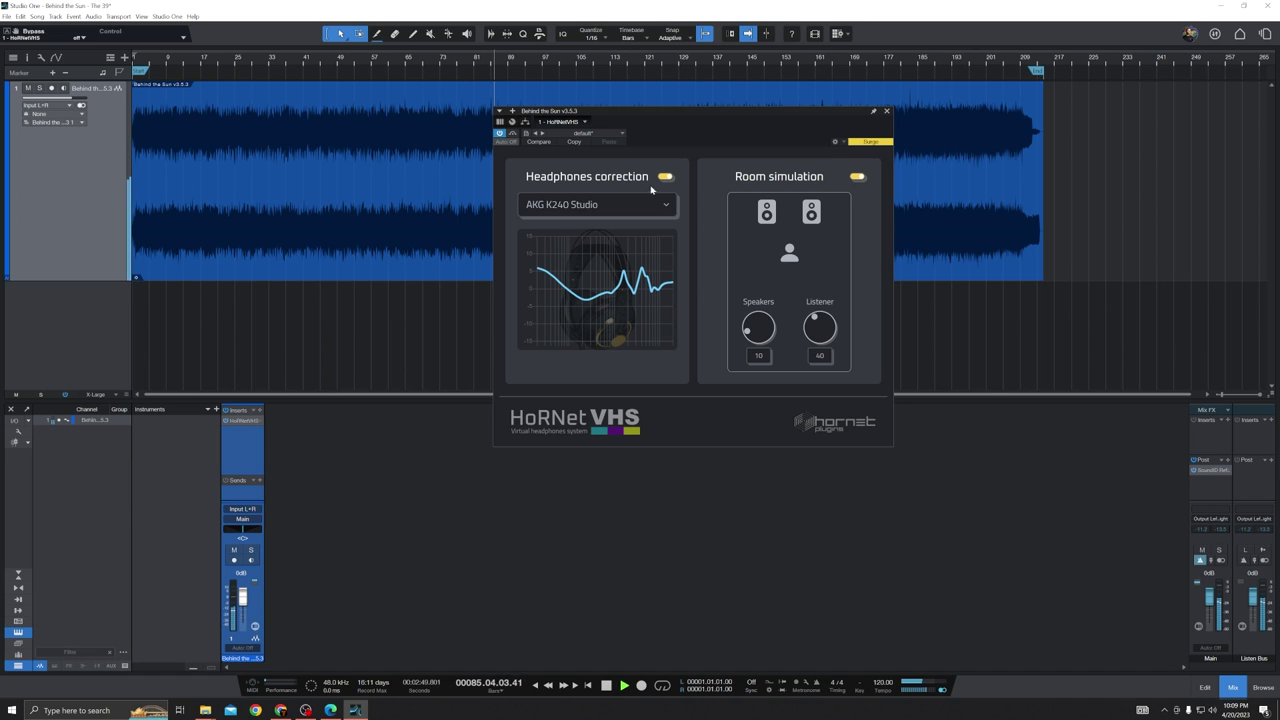
left_click(512, 133)
key("space")
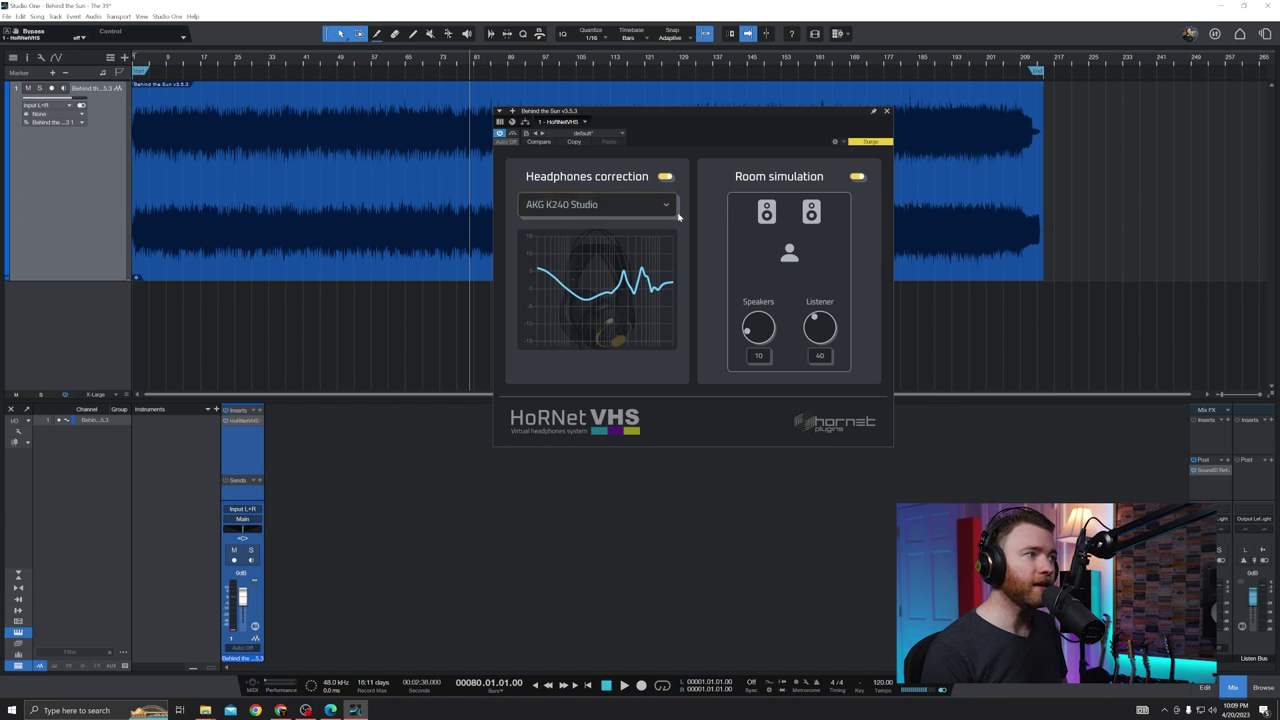
Step: Select brand AKG and model K240 Studio in the headphone chooser and close it
left_click(650, 206)
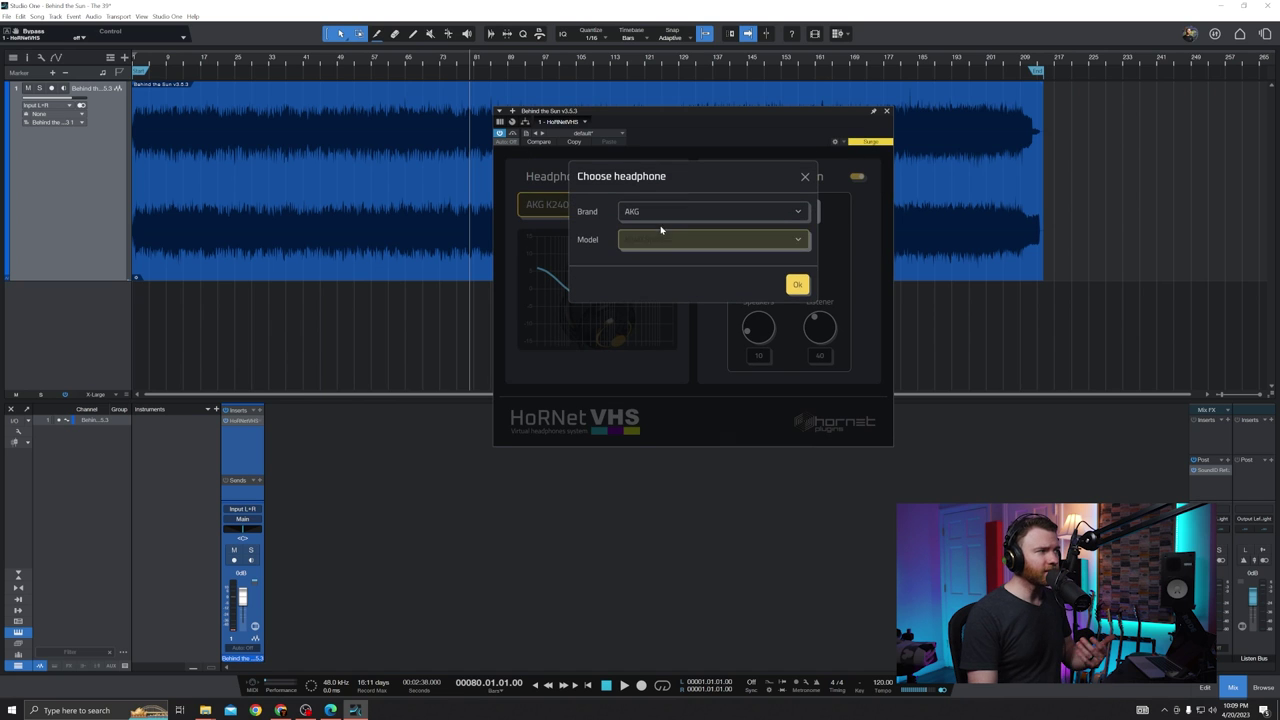
left_click(668, 212)
left_click(660, 251)
left_click(622, 240)
left_click(660, 270)
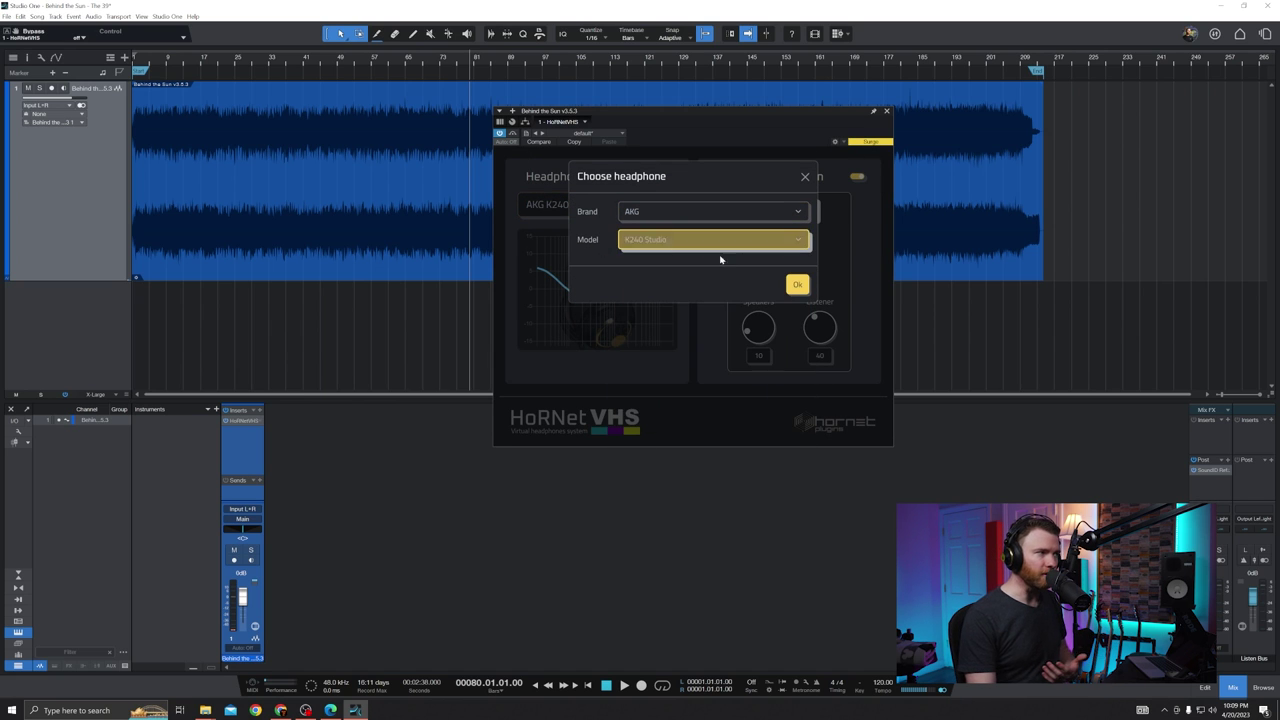
left_click(805, 176)
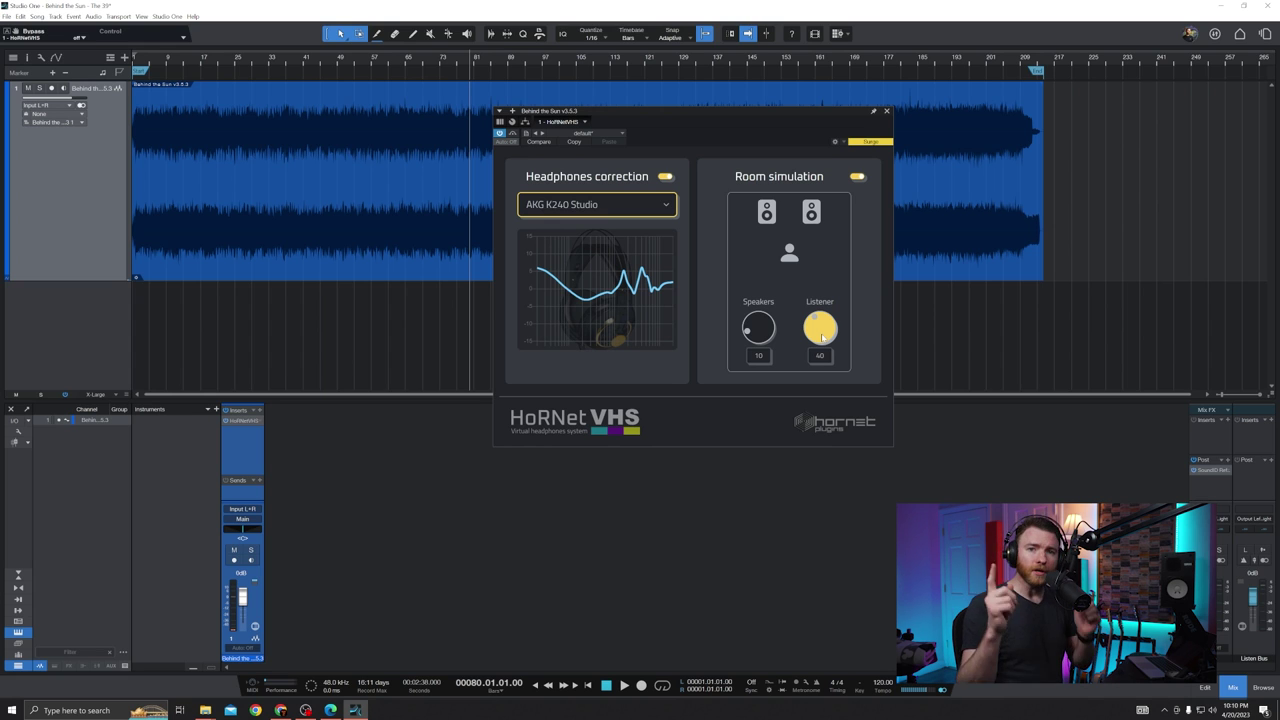
Step: Switch off HoRNet VHS headphones correction, leaving room simulation on
left_click(667, 177)
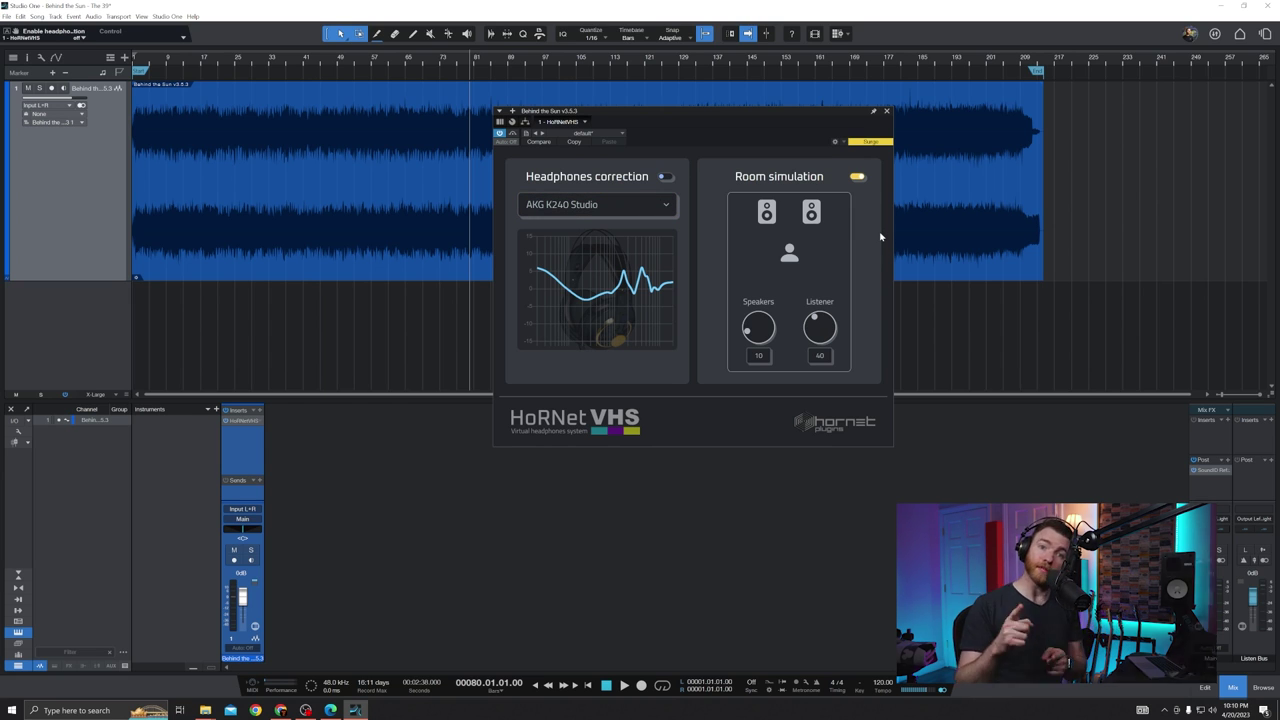
Step: Start playback and adjust the room simulation knobs to Speakers 66 and Listener 0
key("space")
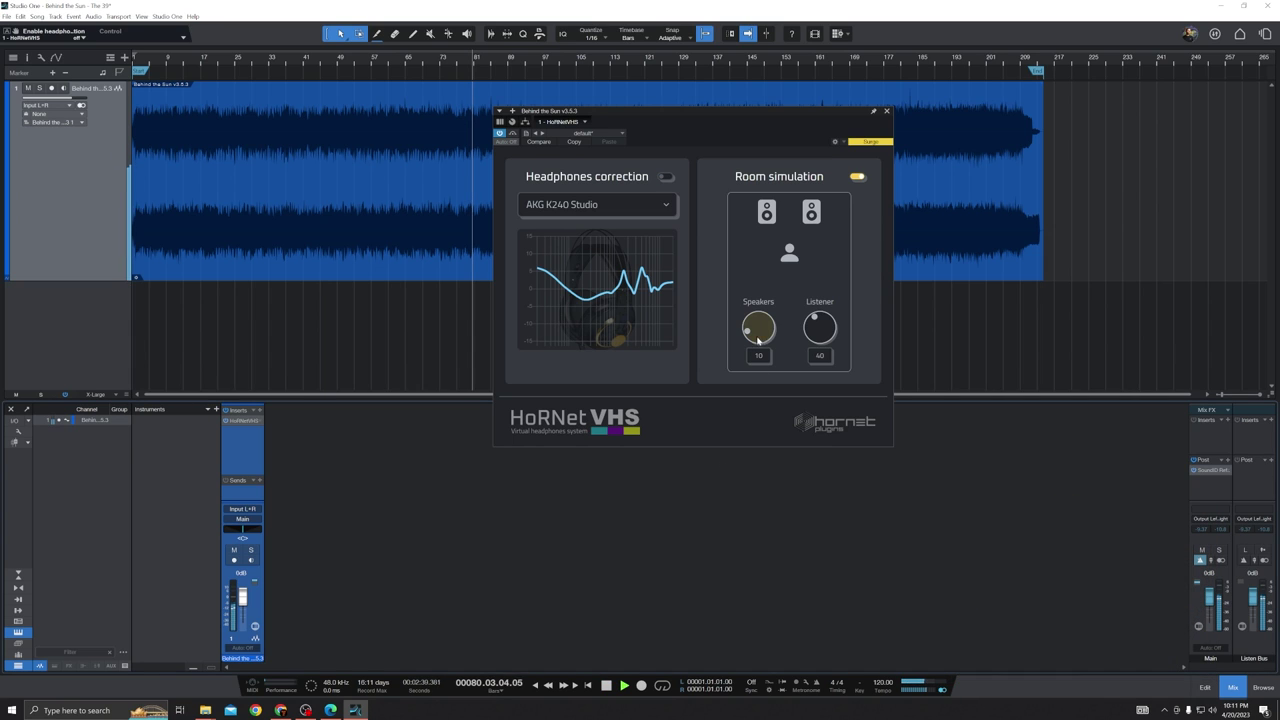
left_click_drag(758, 338, 757, 372)
left_click_drag(819, 330, 810, 399)
left_click_drag(760, 352, 805, 316)
mouse_move(797, 372)
left_mouse_down()
mouse_move(803, 347)
mouse_move(808, 360)
left_mouse_up()
left_click_drag(811, 404, 811, 404)
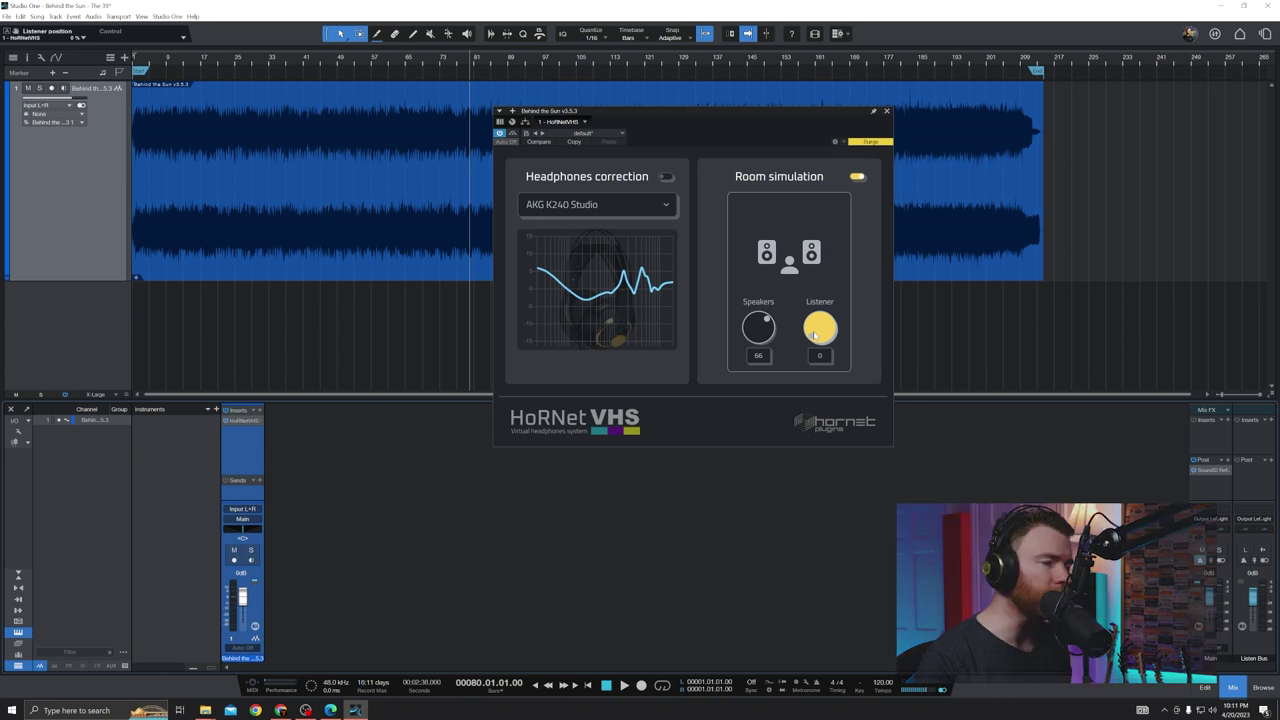
Step: Replay and sweep Listener between 0 and 100, ending at Speakers 37 and Listener 73
key("space")
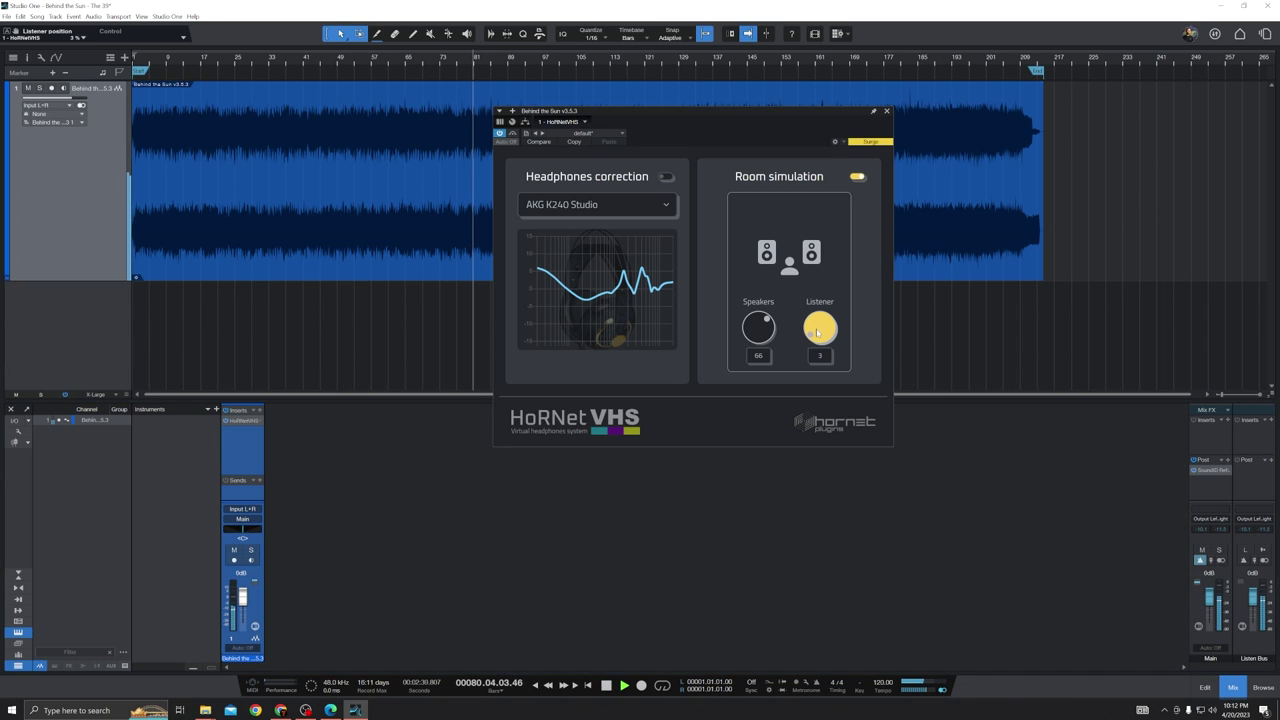
left_click_drag(817, 331, 816, 321)
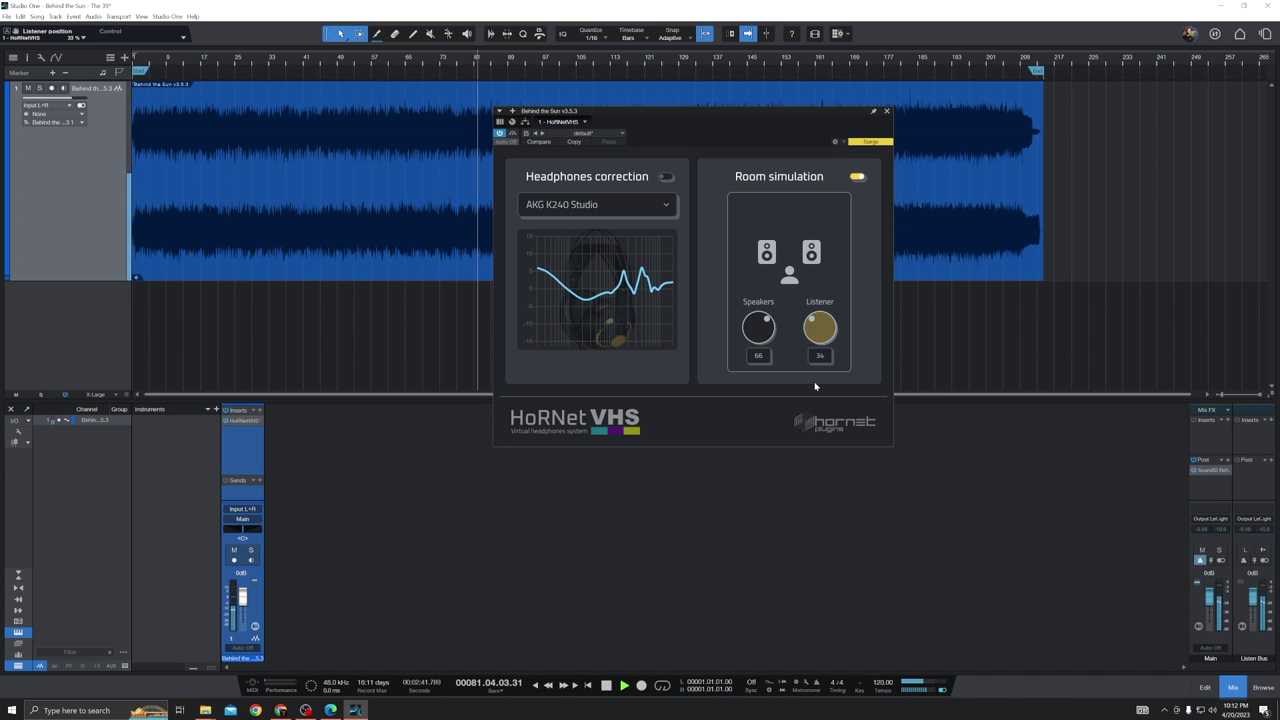
left_click_drag(815, 386, 814, 281)
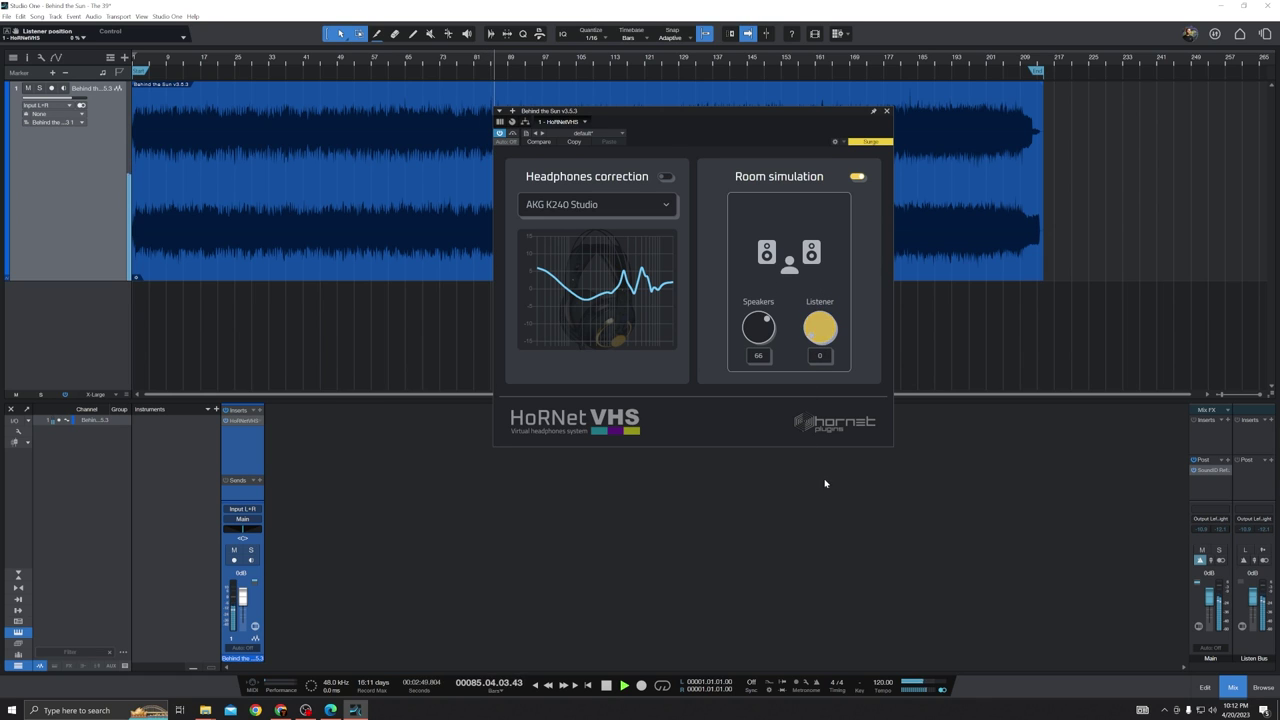
left_click_drag(823, 332, 822, 282)
left_click_drag(820, 328, 817, 297)
left_click_drag(758, 328, 758, 372)
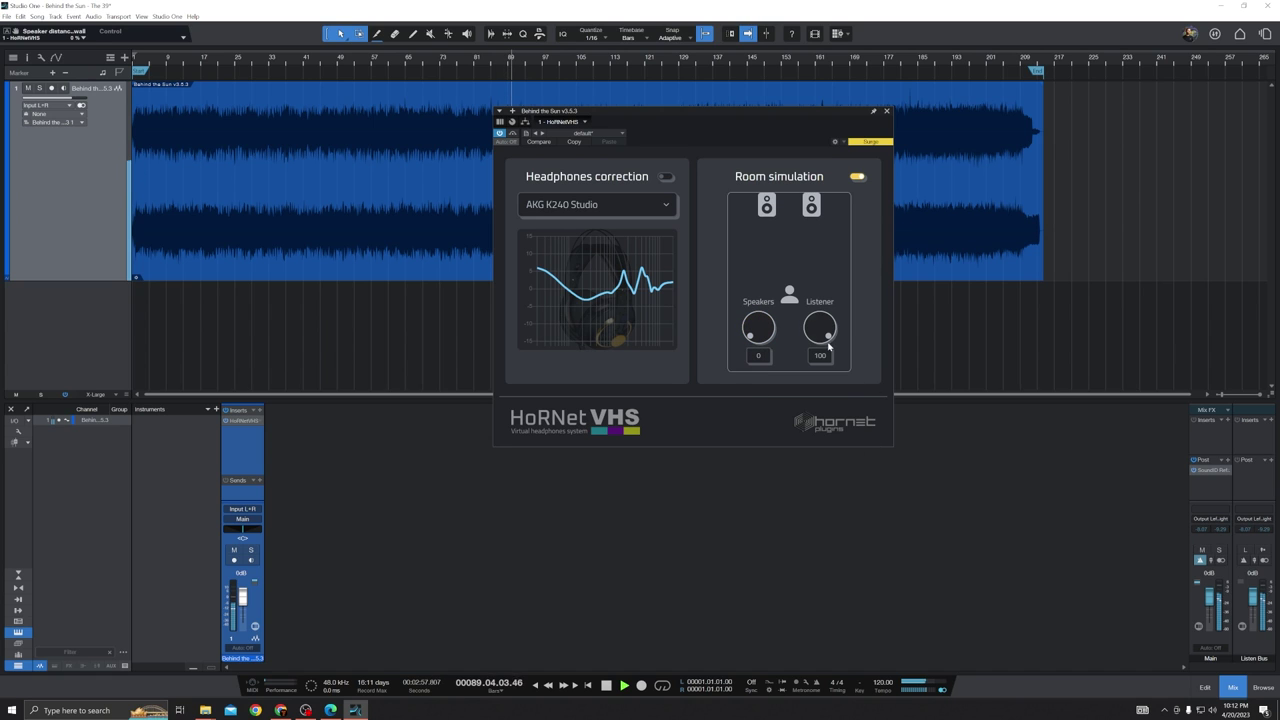
left_click_drag(826, 345, 836, 550)
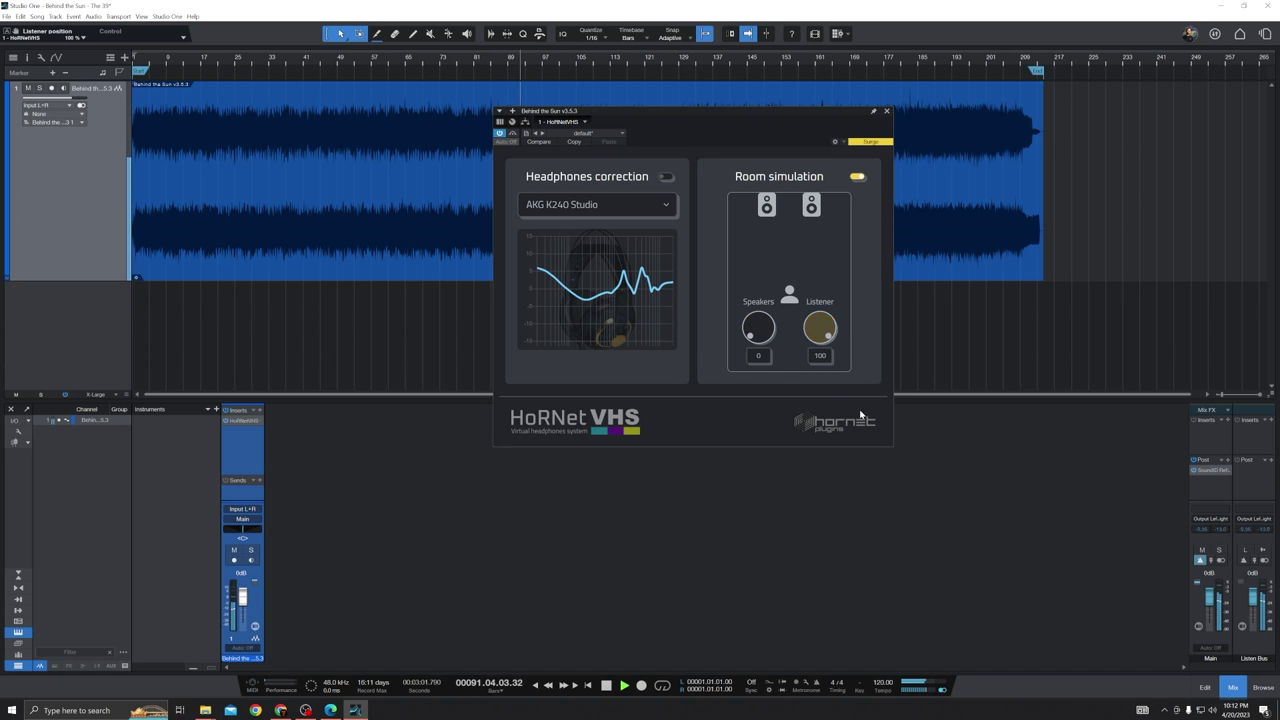
left_click_drag(824, 345, 822, 505)
mouse_move(828, 348)
left_mouse_down()
mouse_move(832, 300)
mouse_move(820, 322)
mouse_move(758, 318)
mouse_move(815, 326)
left_mouse_up()
key("space")
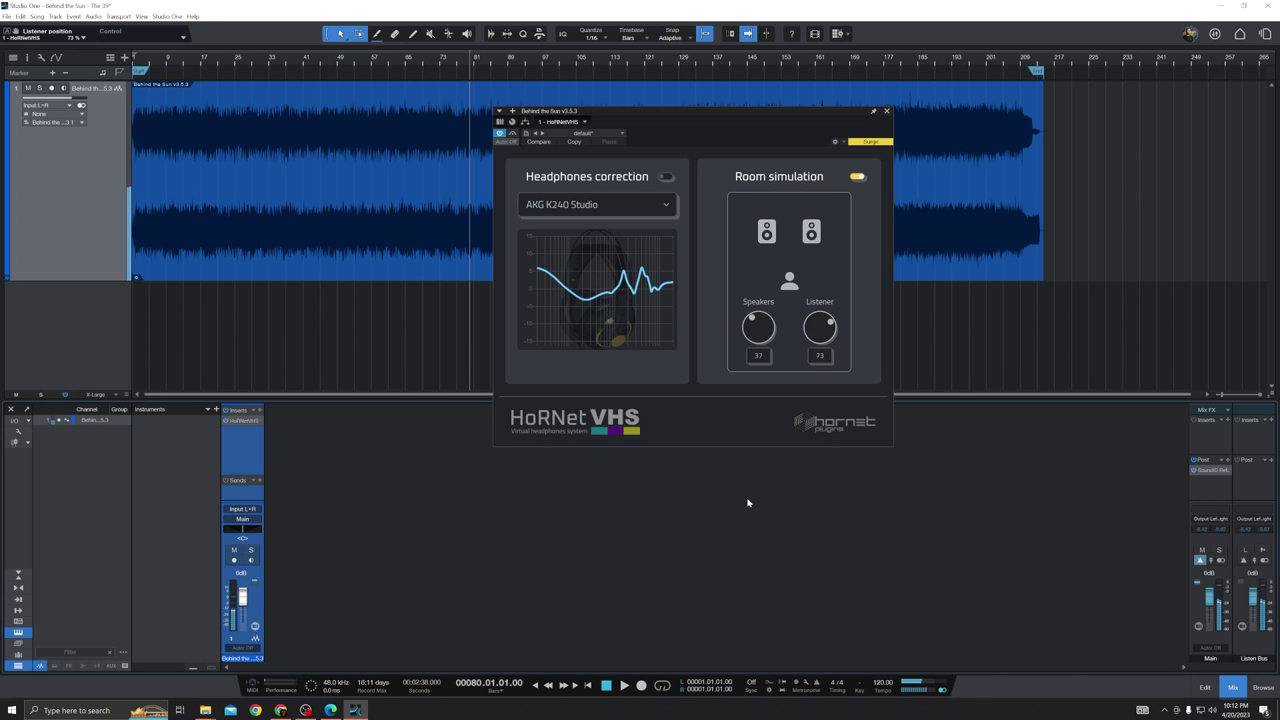